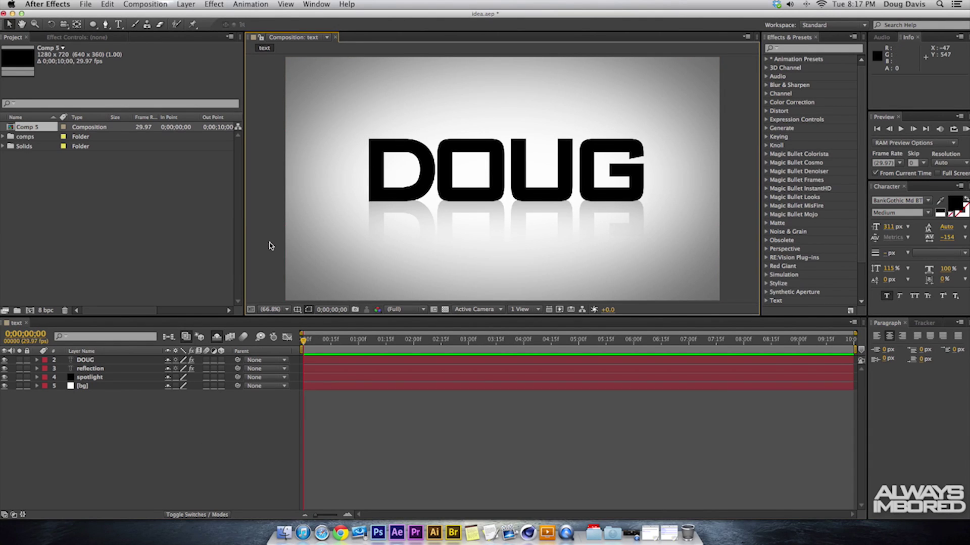
# Create a new 1280×720, 29.97 fps HDV/HDTV 720 composition named doug
pyautogui.press('`')
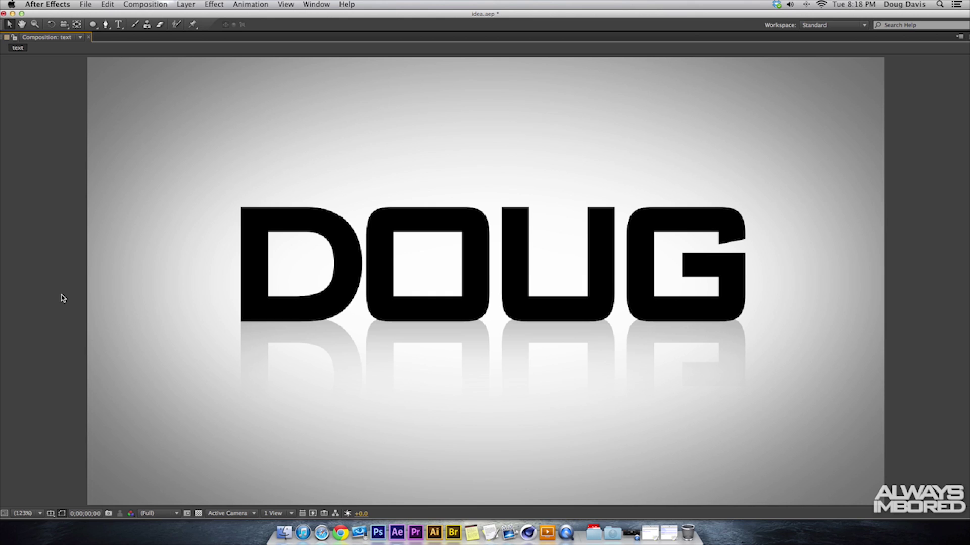
pyautogui.press('`')
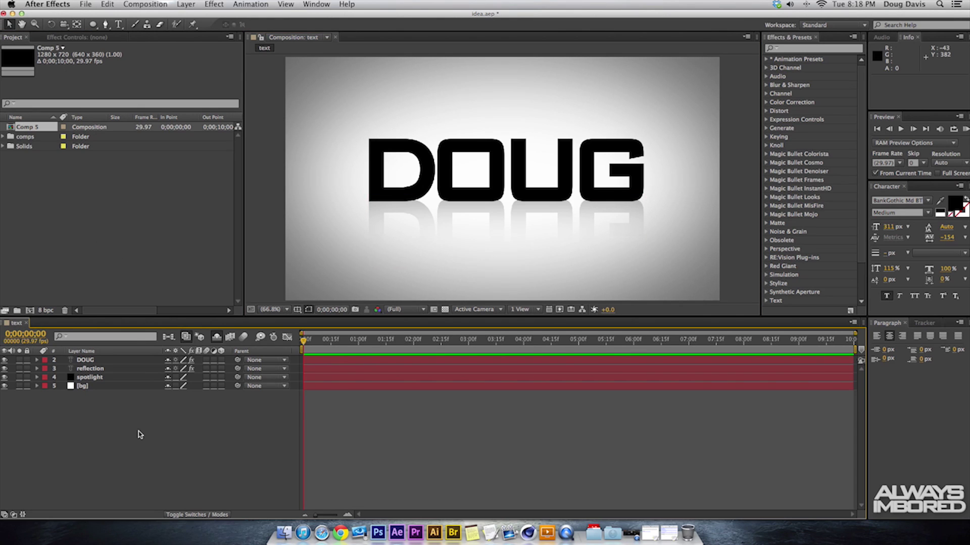
pyautogui.press('super+n')
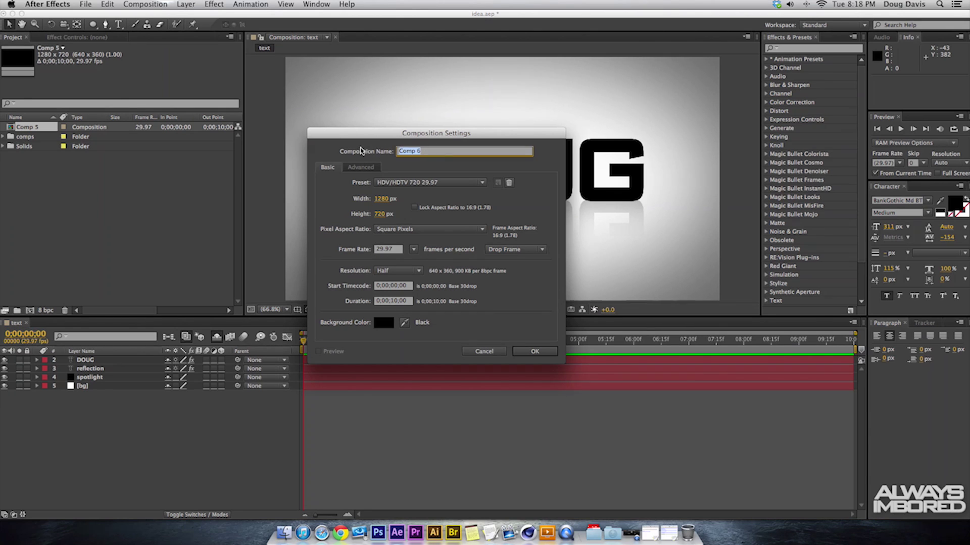
pyautogui.press('Return')
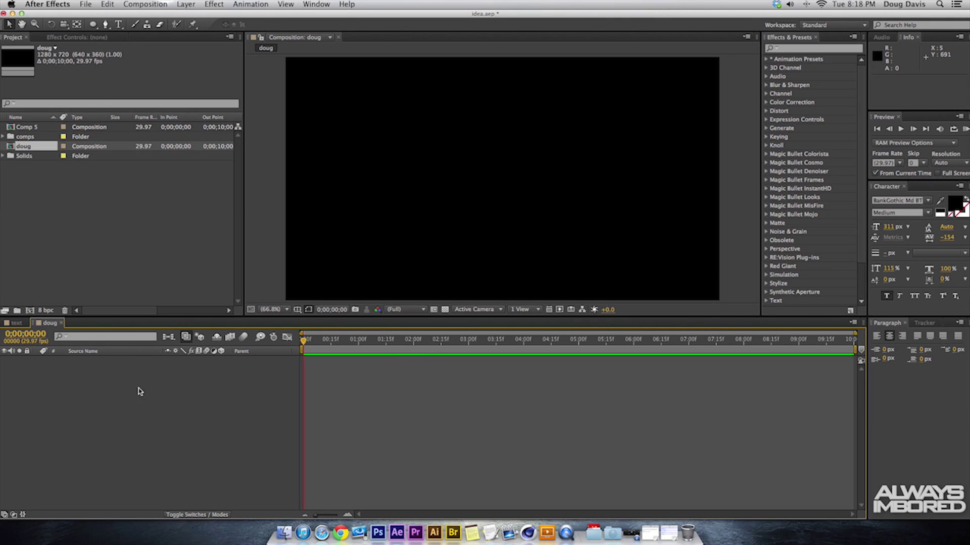
pyautogui.rightClick(122, 390)
# Add a comp-sized white solid and give it a full-layer ellipse mask
pyautogui.moveTo(183, 397)
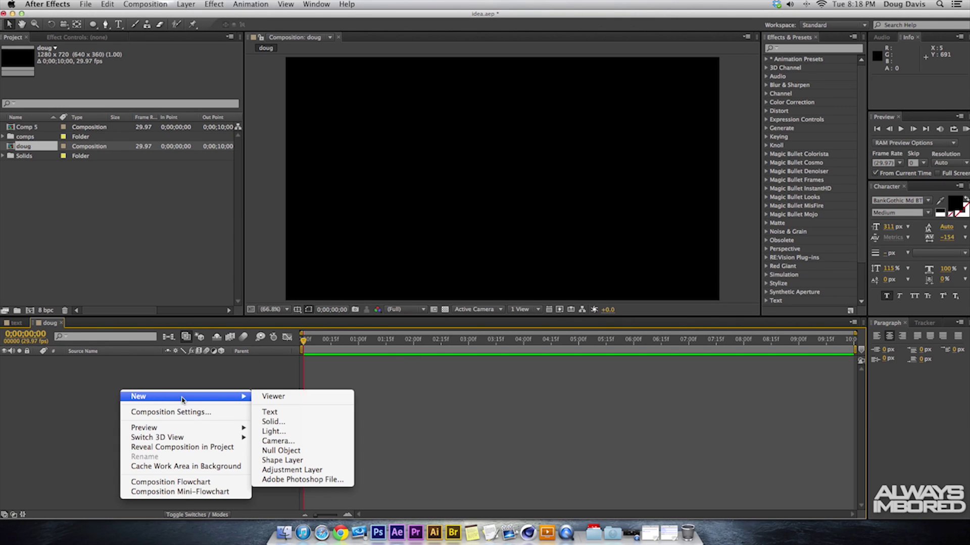
pyautogui.click(268, 422)
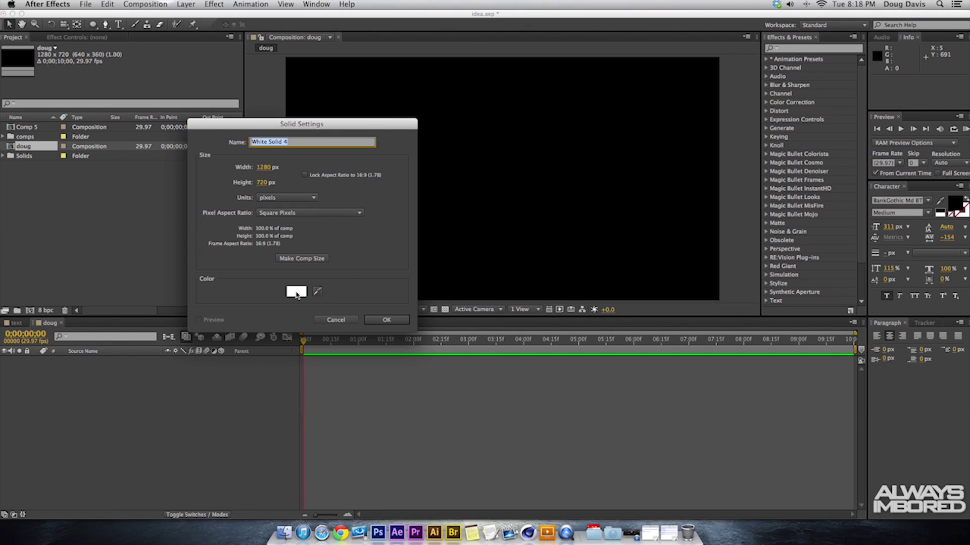
pyautogui.click(384, 318)
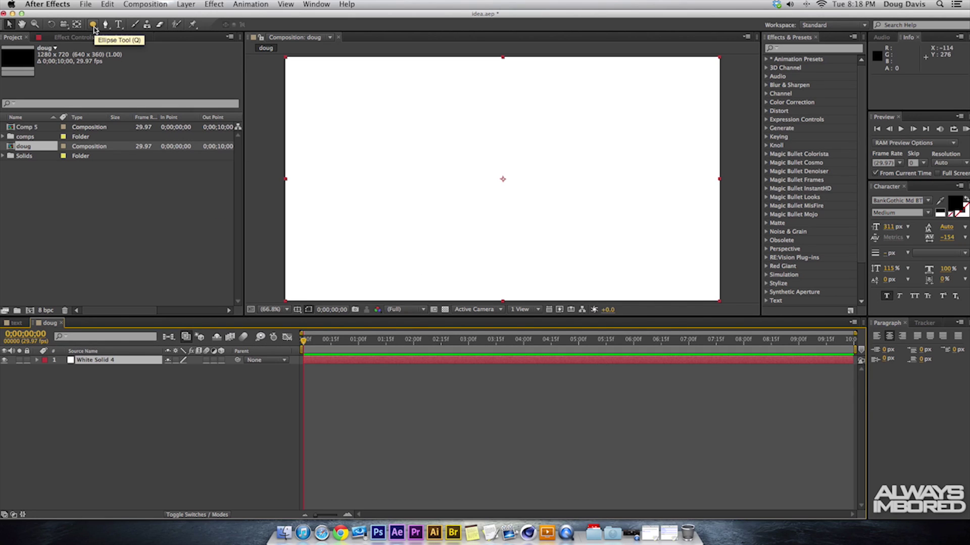
pyautogui.moveTo(93, 29); pyautogui.dragTo(133, 49)
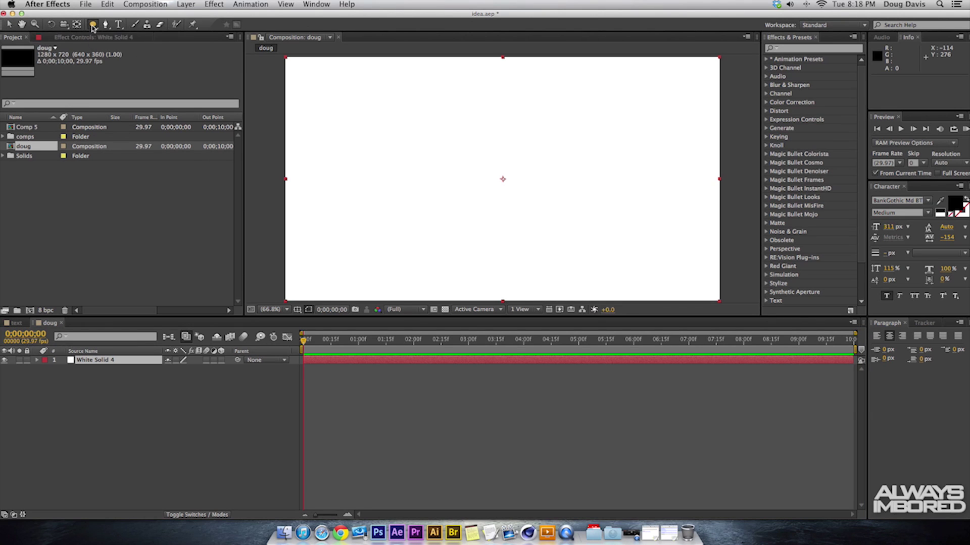
pyautogui.doubleClick(93, 28)
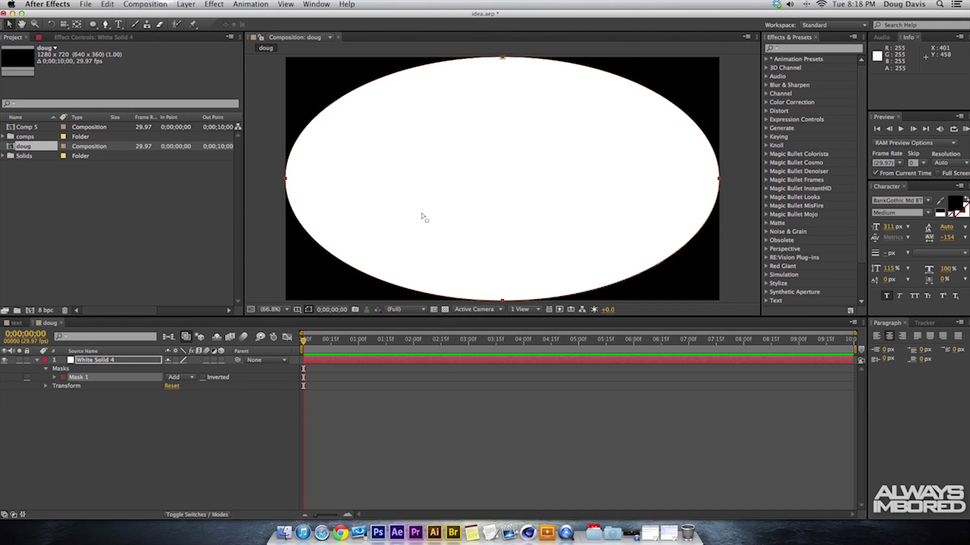
# Feather the white solid's ellipse mask to 427 pixels and lock the background layer
pyautogui.click(92, 361)
pyautogui.press('f')
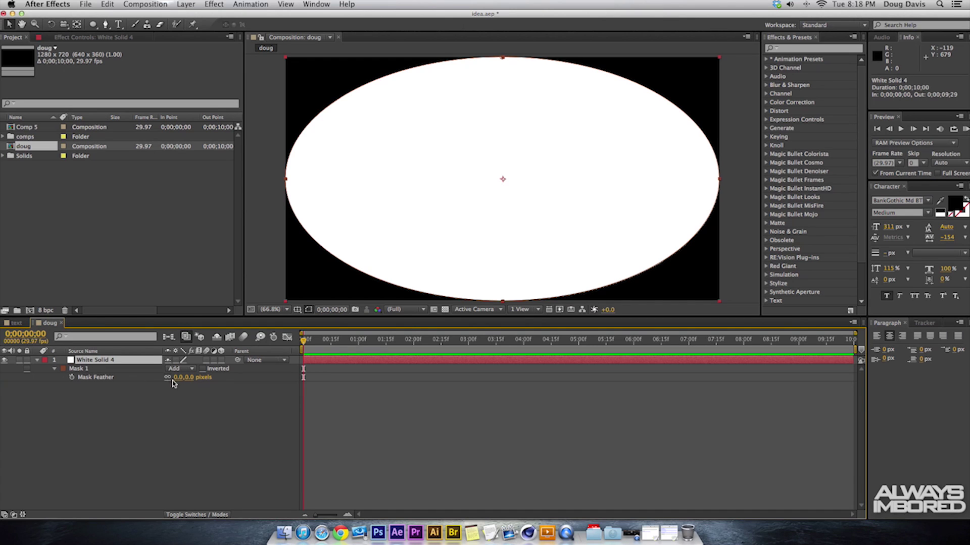
pyautogui.moveTo(179, 377); pyautogui.dragTo(405, 392)
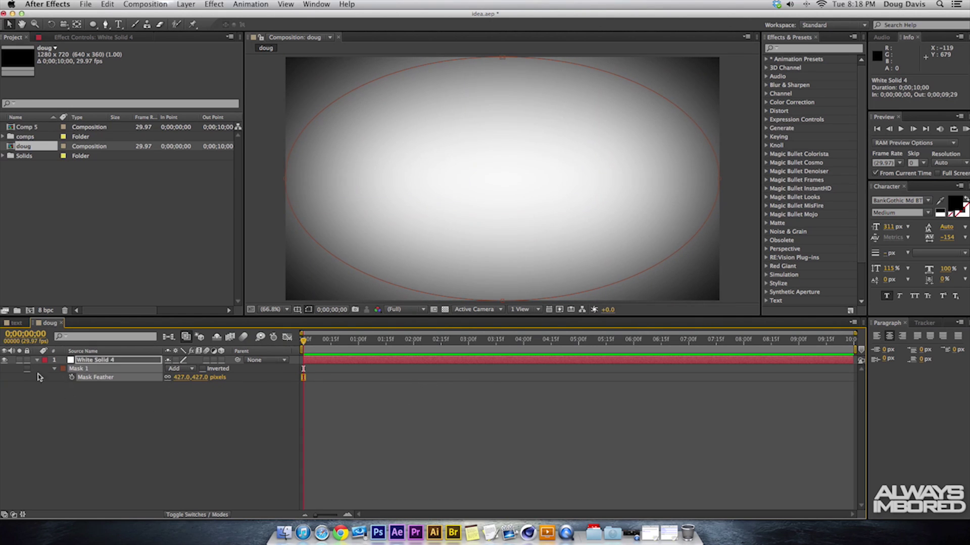
pyautogui.click(27, 360)
pyautogui.click(36, 360)
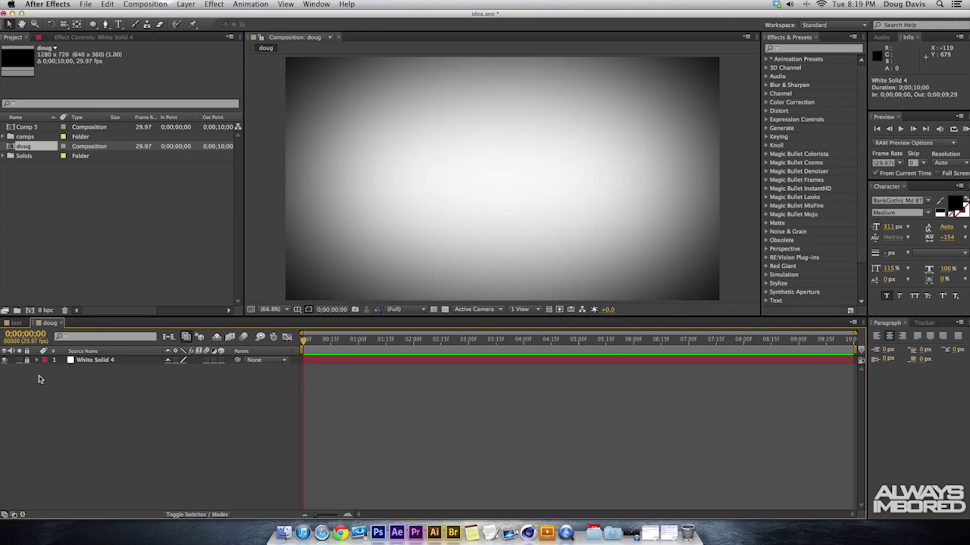
pyautogui.click(166, 404)
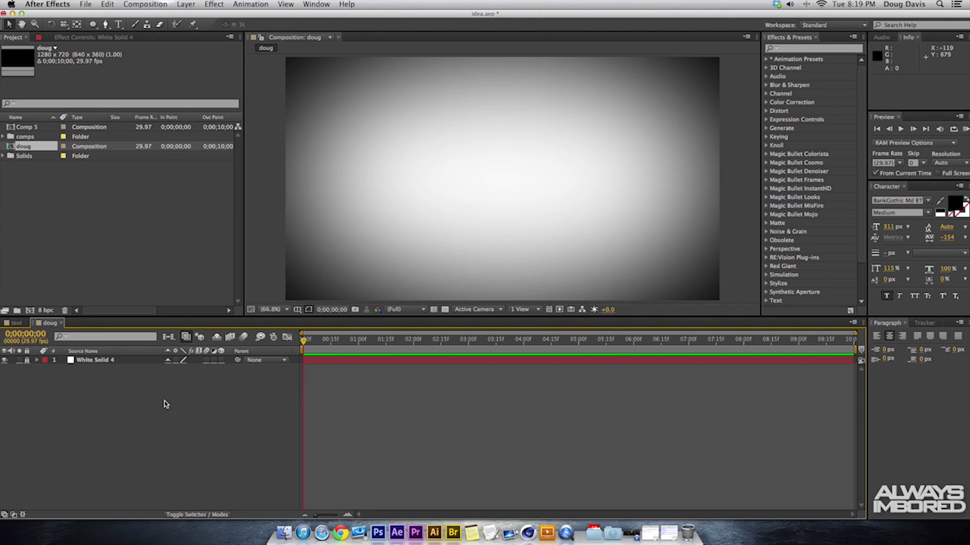
pyautogui.click(119, 24)
# Add a new text layer reading DOUG in bold black, centred over the vignette
pyautogui.rightClick(96, 413)
pyautogui.moveTo(130, 415)
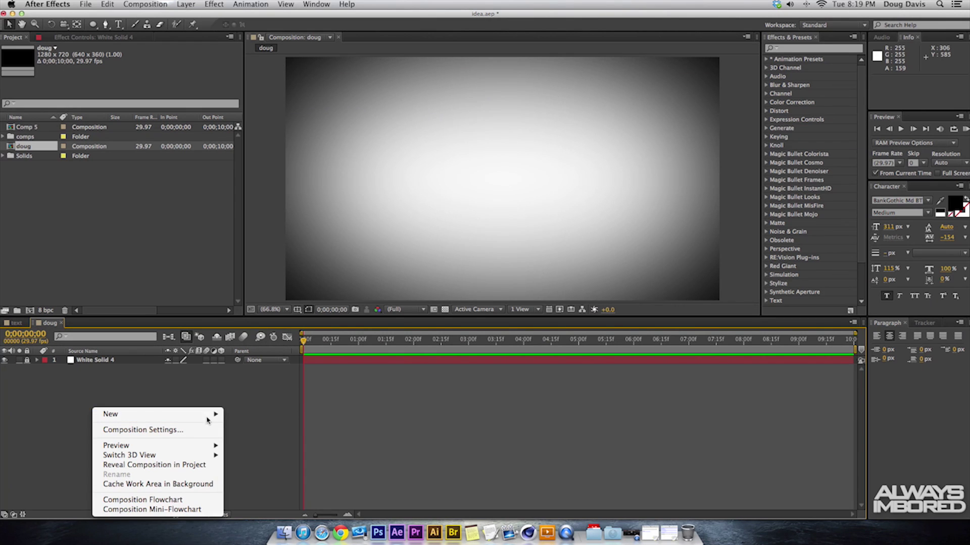
pyautogui.click(241, 430)
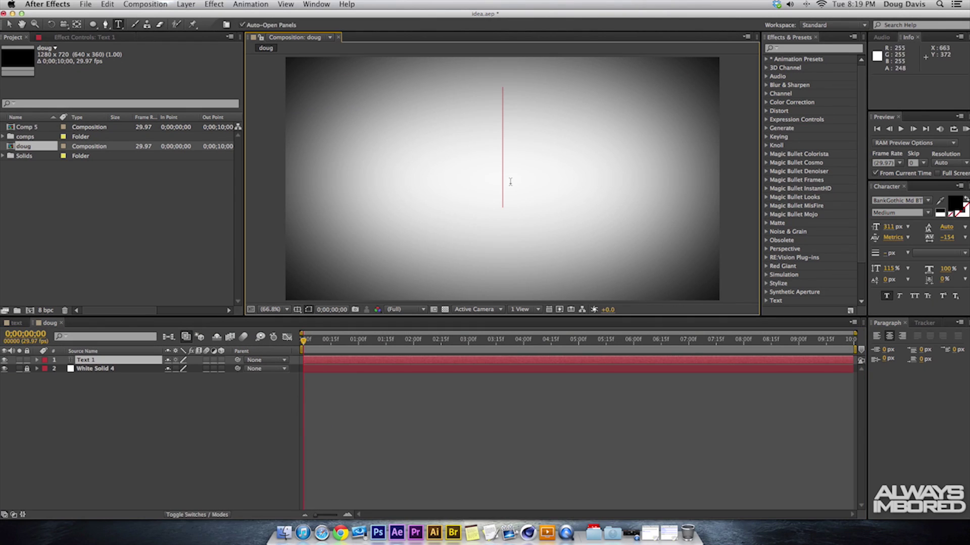
pyautogui.write('DOUG')
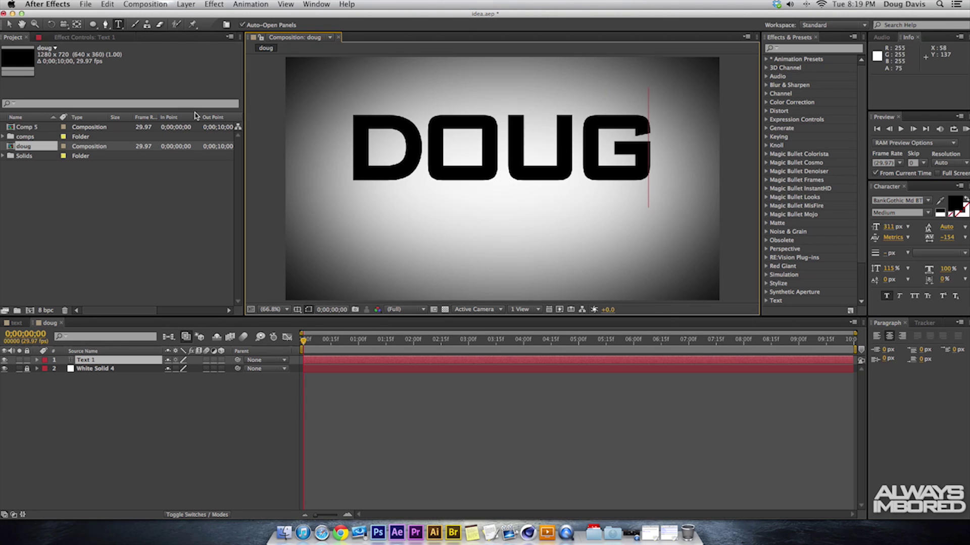
pyautogui.press('KP_Enter')
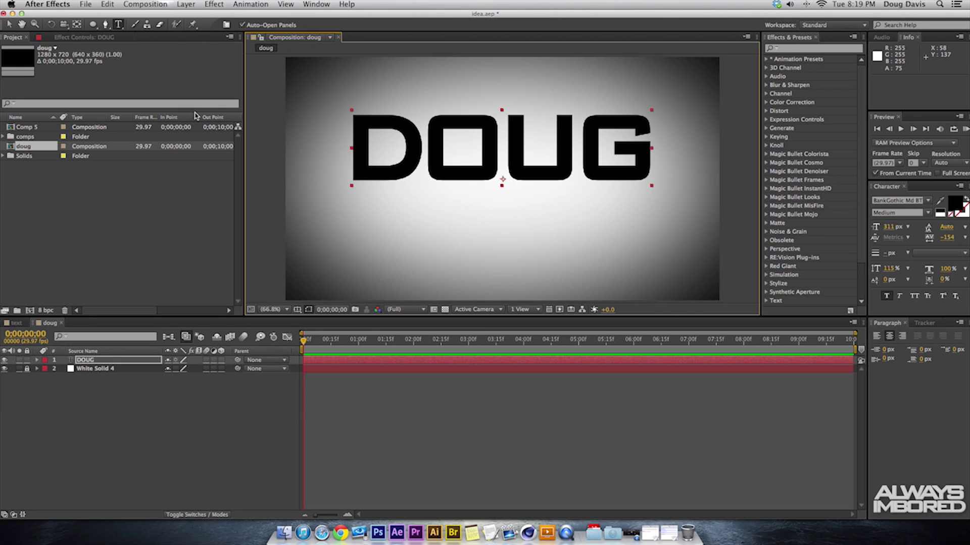
pyautogui.click(92, 362)
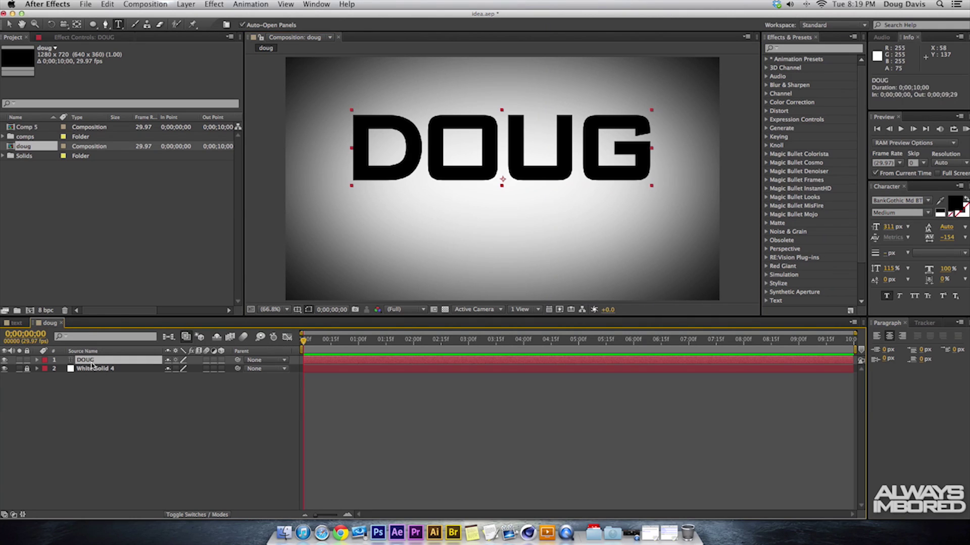
# Duplicate the DOUG layer, move the copy beneath the original, and rename it 'reflection'
pyautogui.press('super+d')
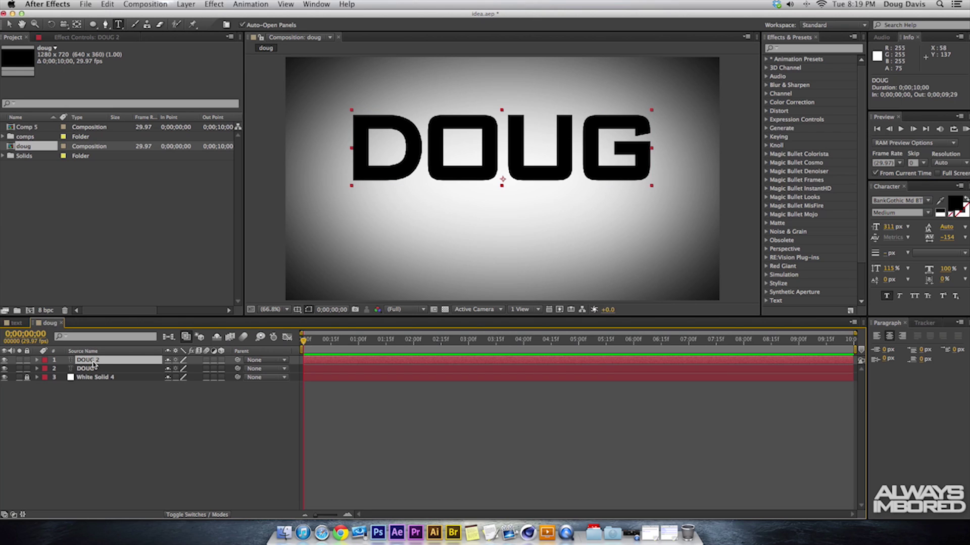
pyautogui.moveTo(93, 364); pyautogui.dragTo(91, 373)
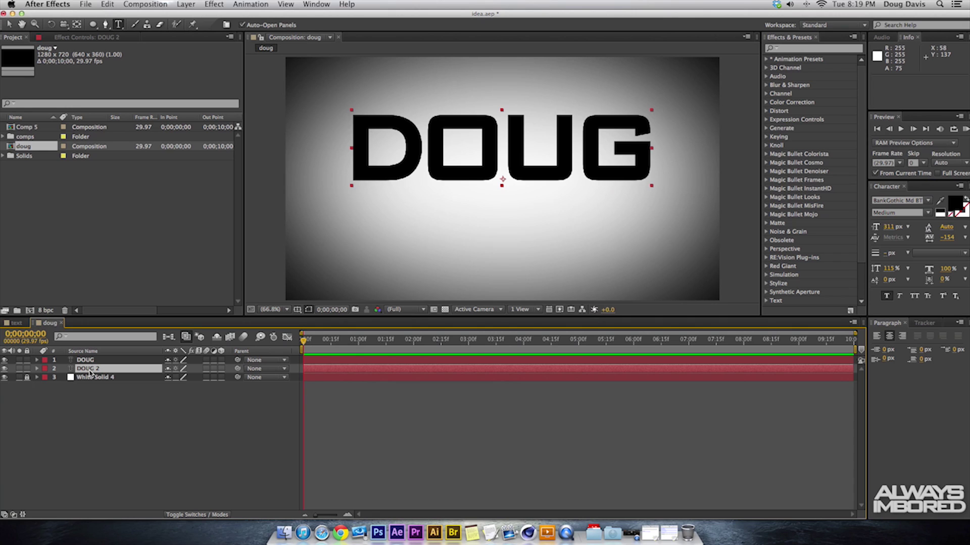
pyautogui.press('Return')
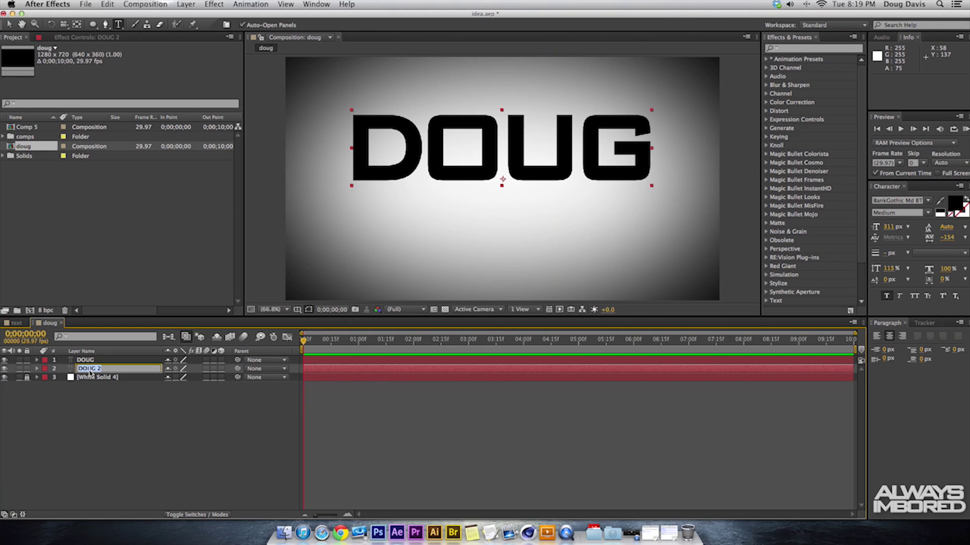
pyautogui.write('reflection')
pyautogui.press('Return')
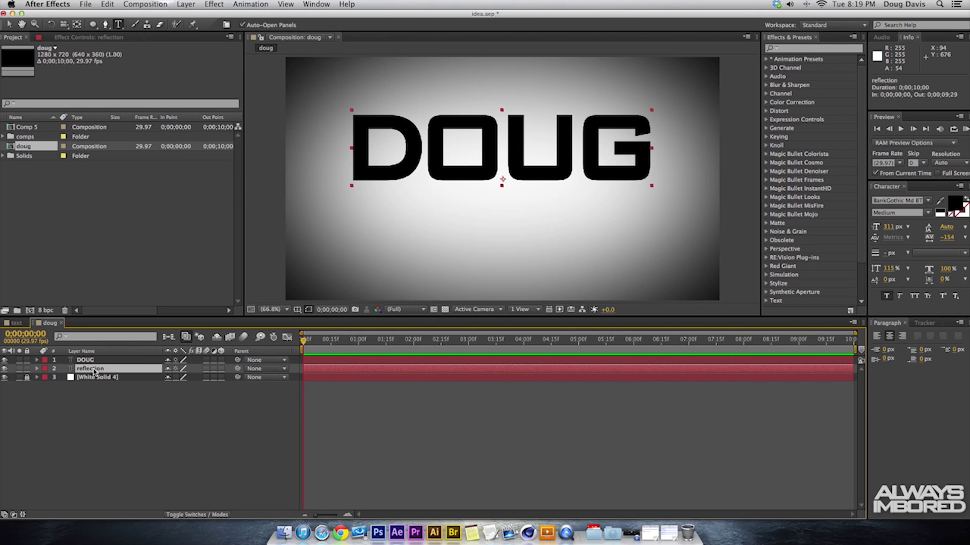
# Unlink the reflection layer's Scale and set it to 100, -100% to flip it upside down
pyautogui.press('s')
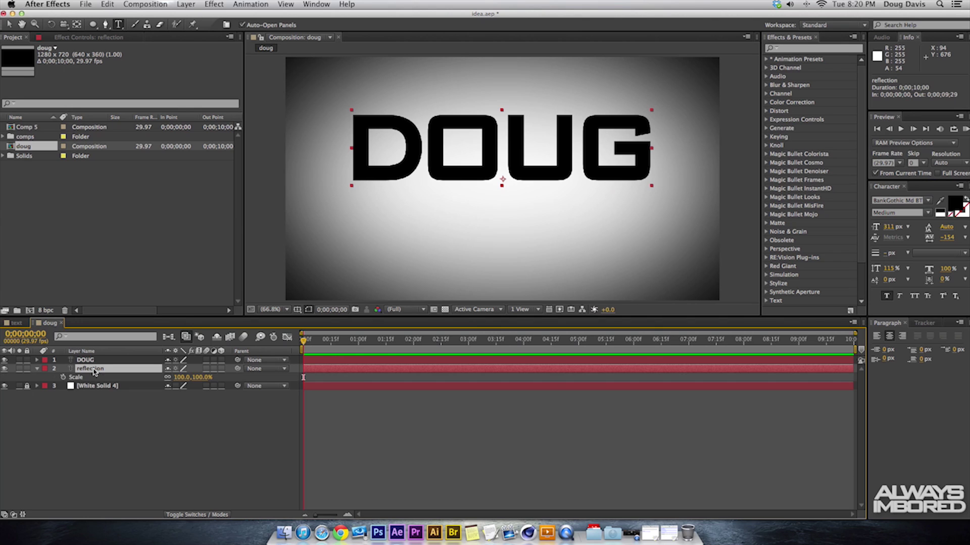
pyautogui.click(168, 379)
pyautogui.click(201, 382)
pyautogui.write('-100')
pyautogui.press('Return')
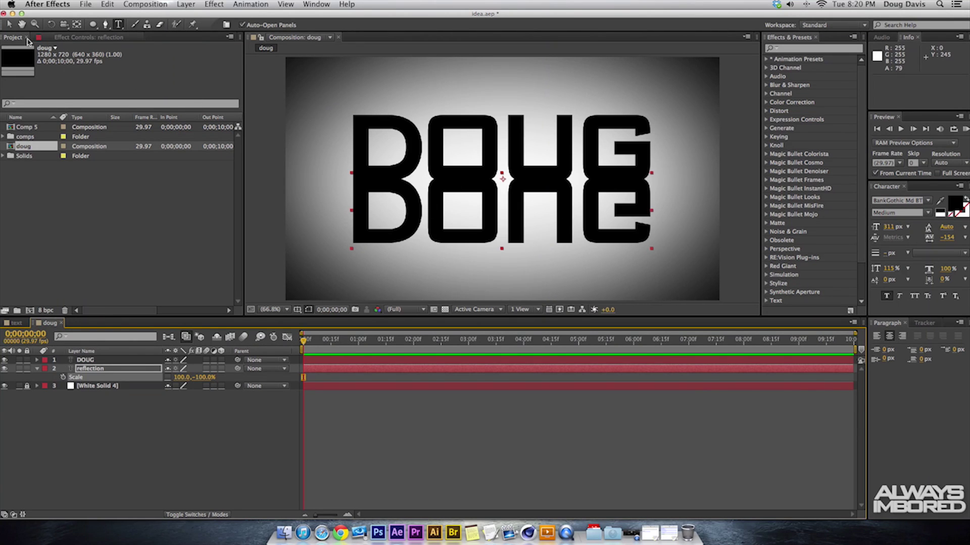
pyautogui.press('v')
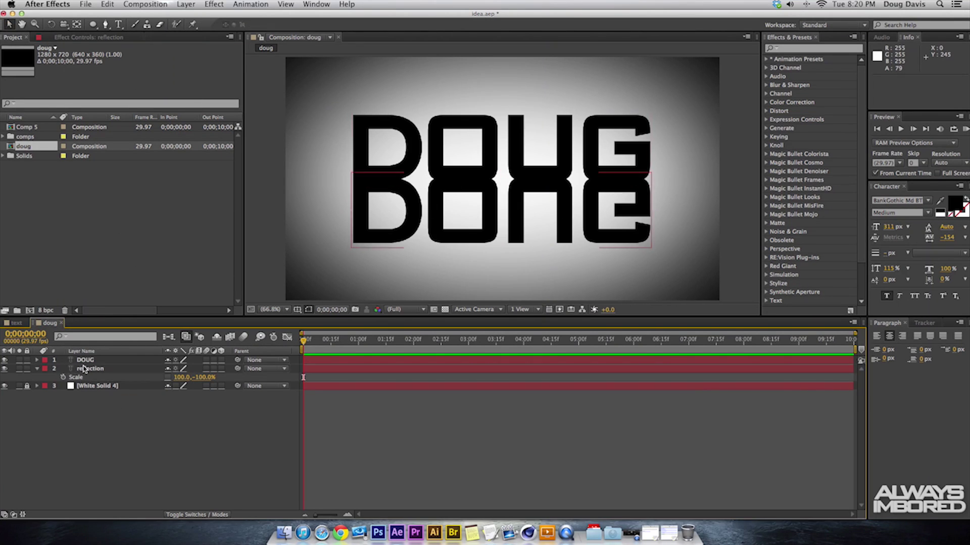
pyautogui.click(86, 369)
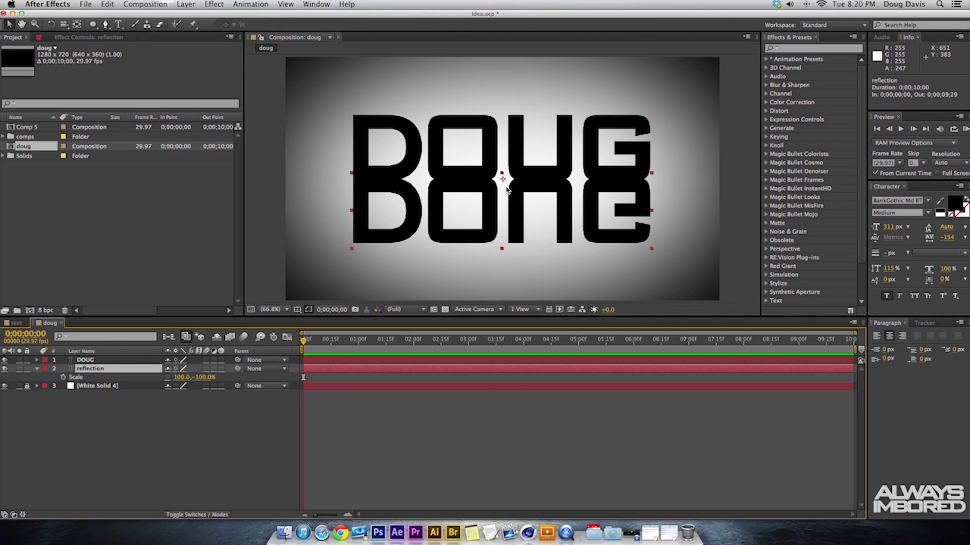
pyautogui.click(806, 49)
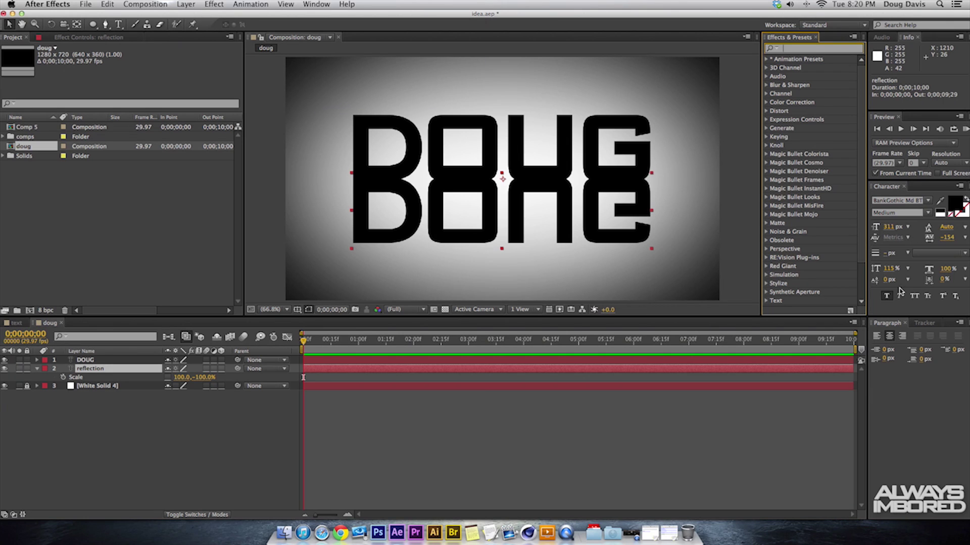
# Search Effects & Presets for 'linear w' and apply Linear Wipe to the reflection layer
pyautogui.click(326, 4)
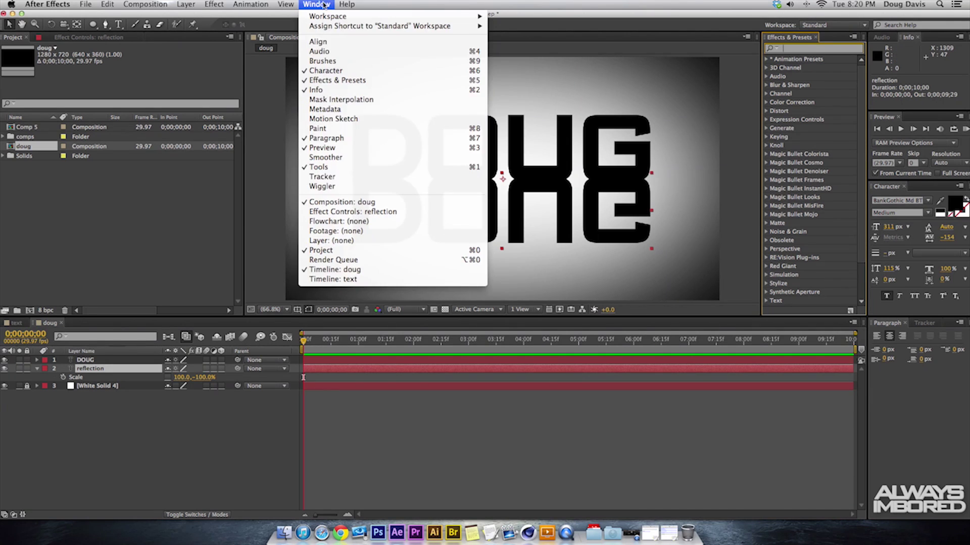
pyautogui.click(785, 49)
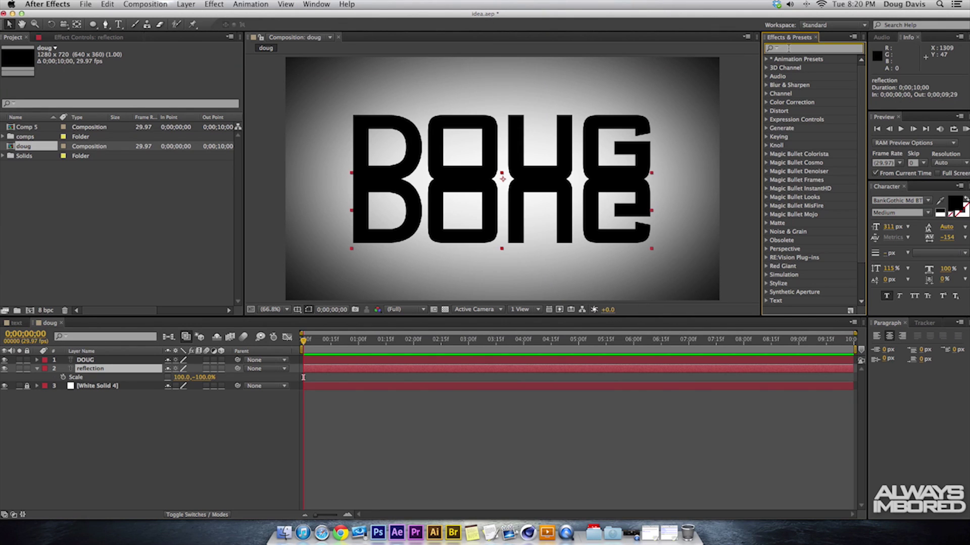
pyautogui.write('linear w')
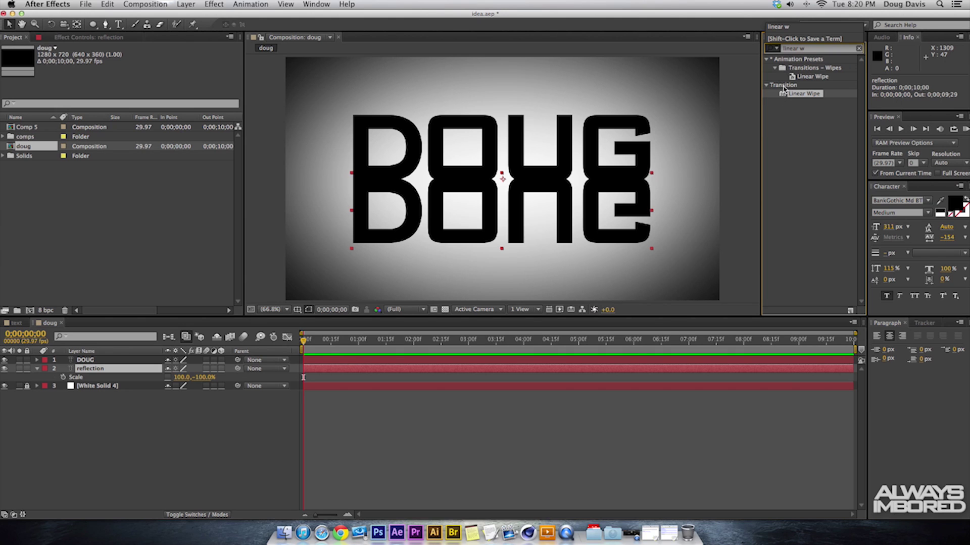
pyautogui.moveTo(800, 96); pyautogui.dragTo(442, 226)
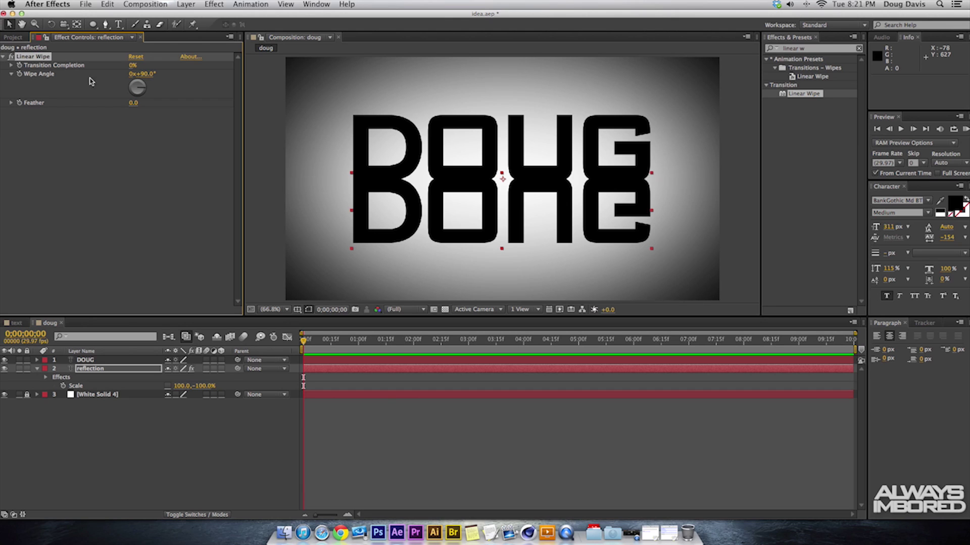
pyautogui.click(147, 76)
# Set Linear Wipe to a 0° wipe angle, 44% transition completion and 78 feather
pyautogui.write('0')
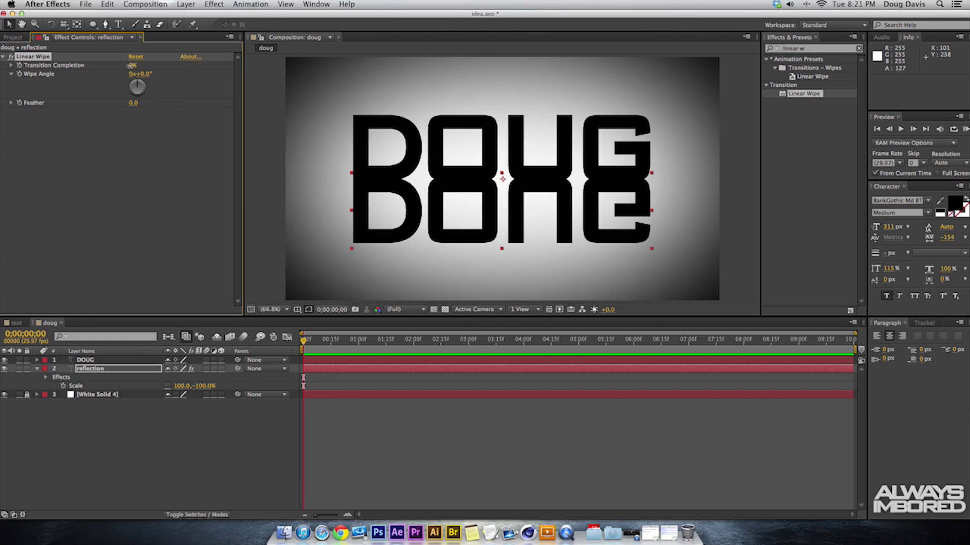
pyautogui.moveTo(131, 65); pyautogui.dragTo(152, 66)
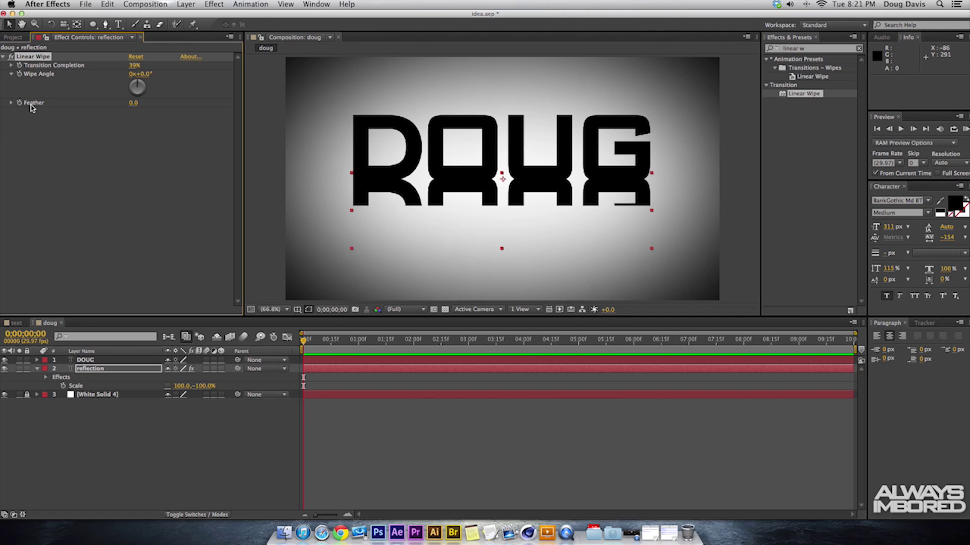
pyautogui.moveTo(133, 103); pyautogui.dragTo(175, 110)
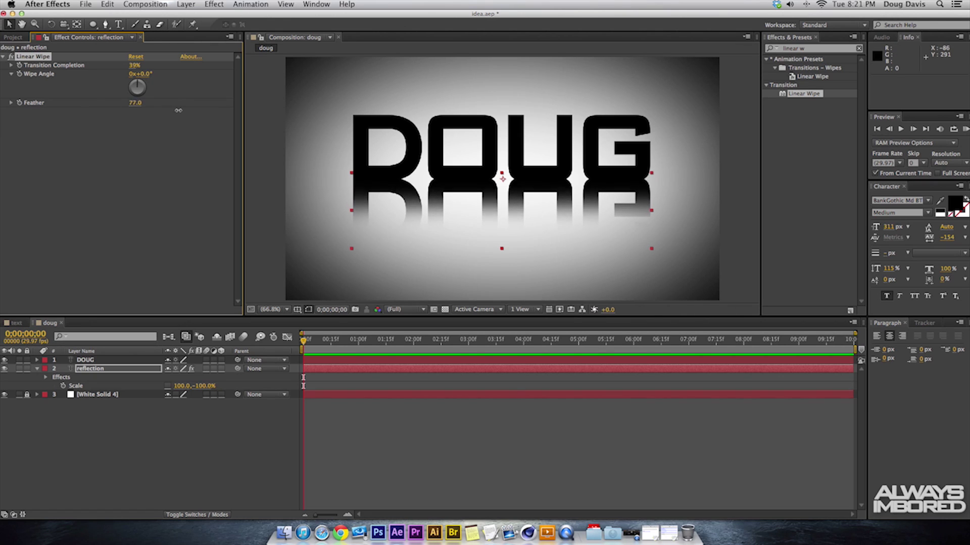
pyautogui.moveTo(134, 65); pyautogui.dragTo(137, 66)
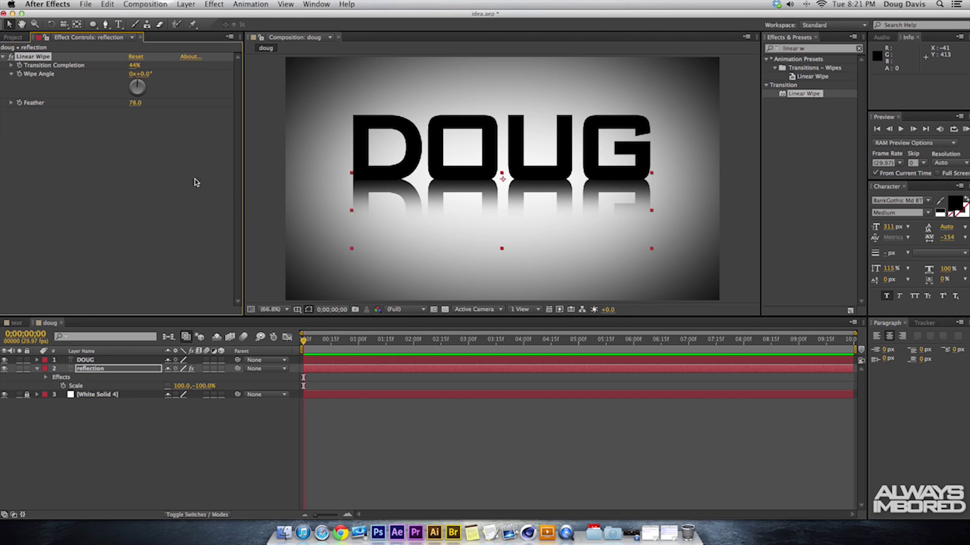
pyautogui.click(114, 416)
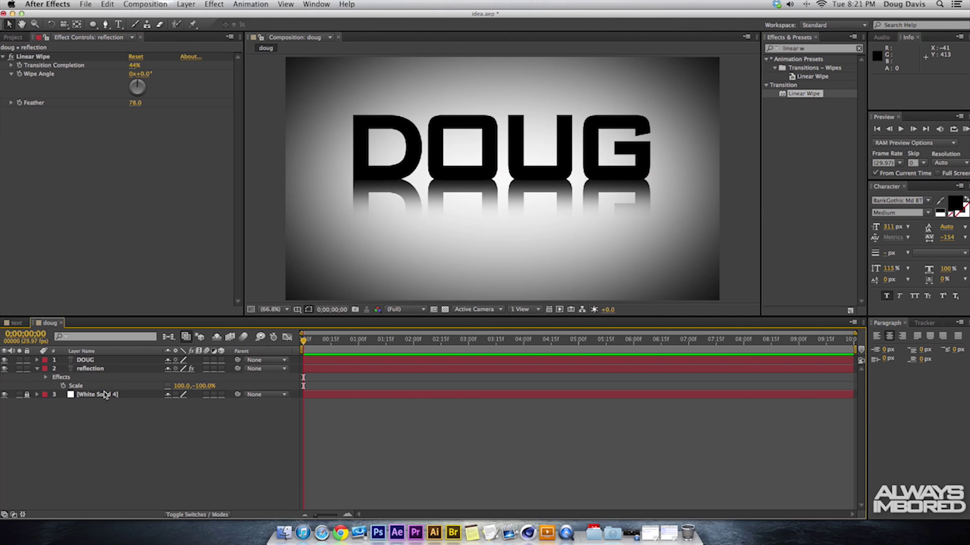
# Lower the reflection layer's Opacity from 100% to 42%
pyautogui.click(90, 369)
pyautogui.press('t')
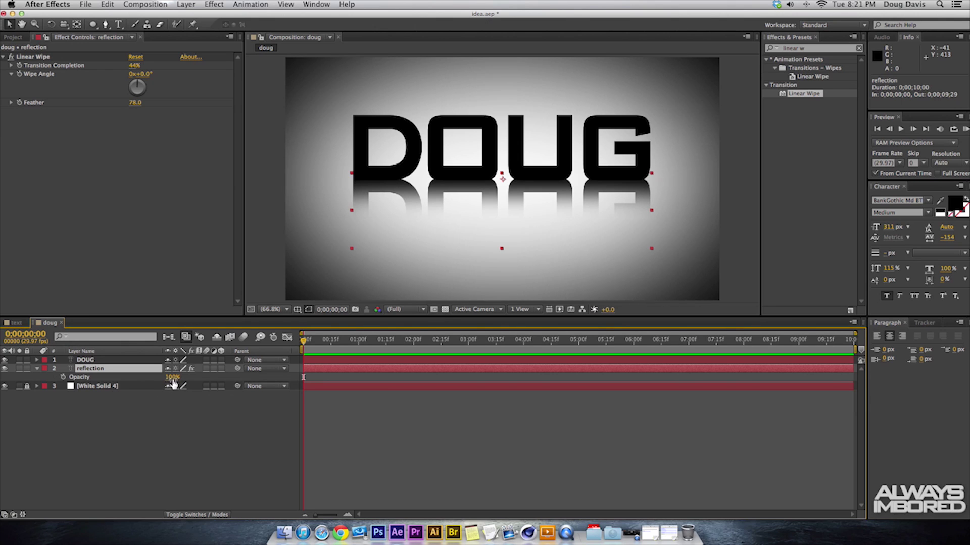
pyautogui.moveTo(171, 379); pyautogui.dragTo(146, 380)
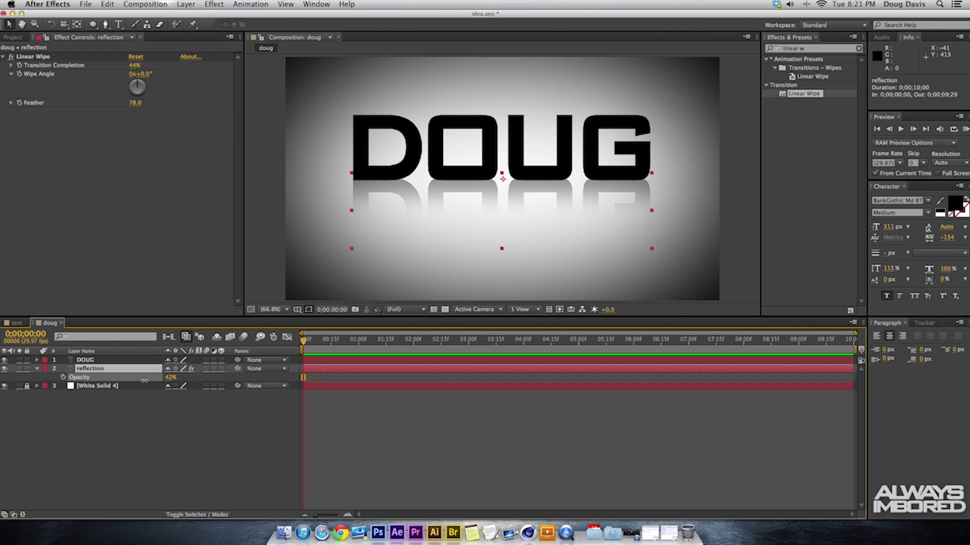
pyautogui.click(171, 435)
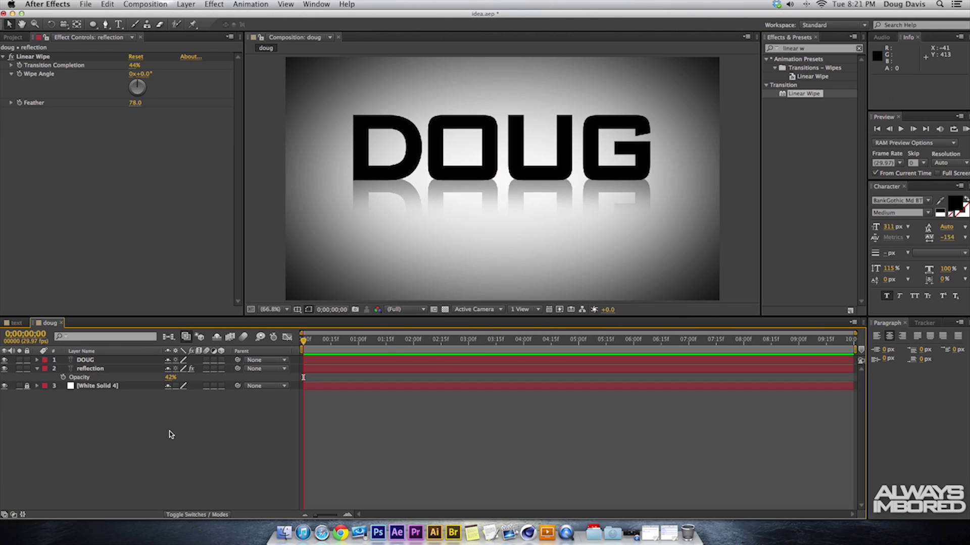